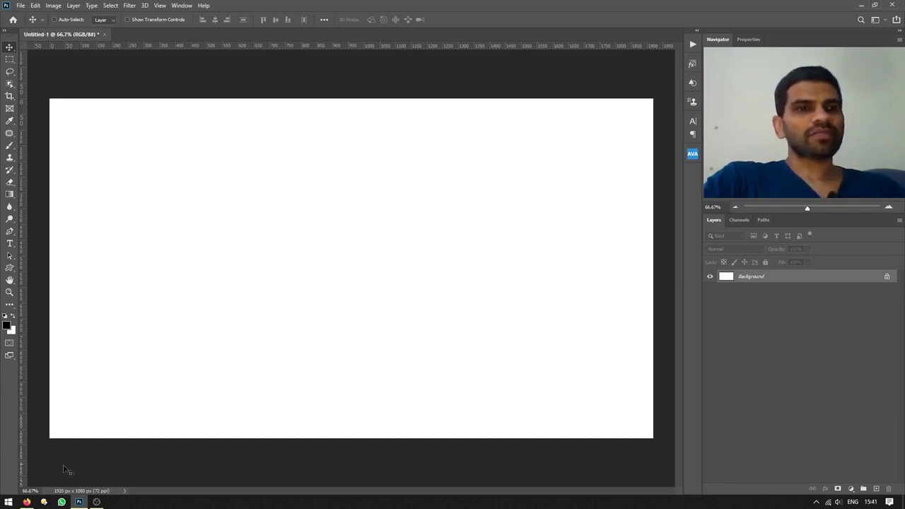
# Switch to Firefox and browse the Google Images results for 'mobile ui design'
pyautogui.click(26, 502)
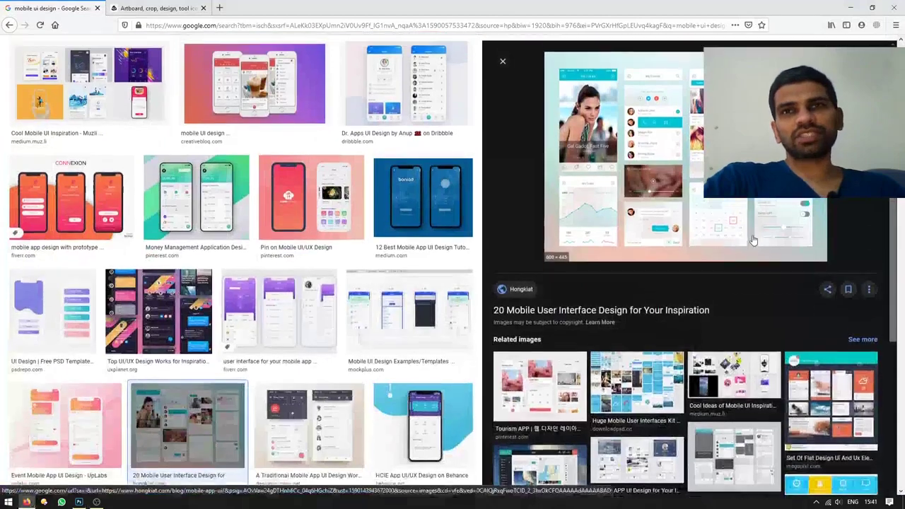
pyautogui.scroll(1, 741, 246)
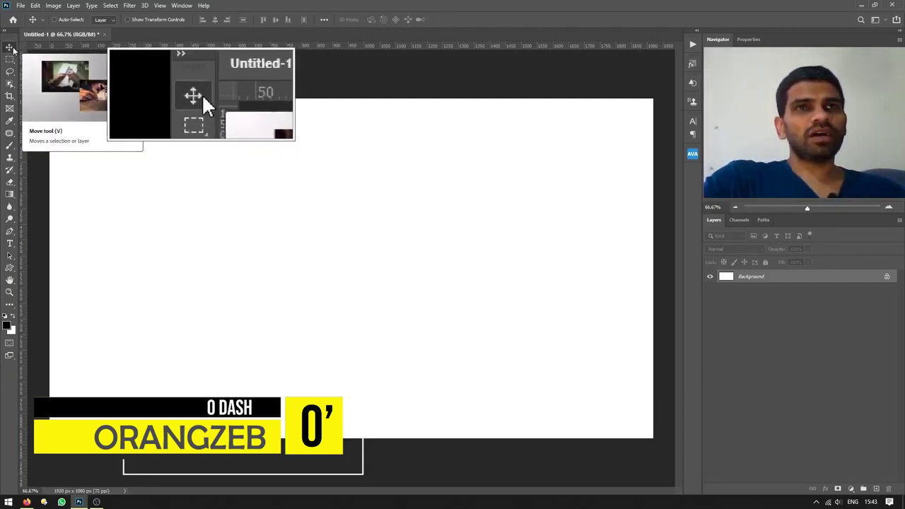
# Back in Photoshop, enable Auto-Select for the Move tool and show its tool flyout
pyautogui.press('ctrl')
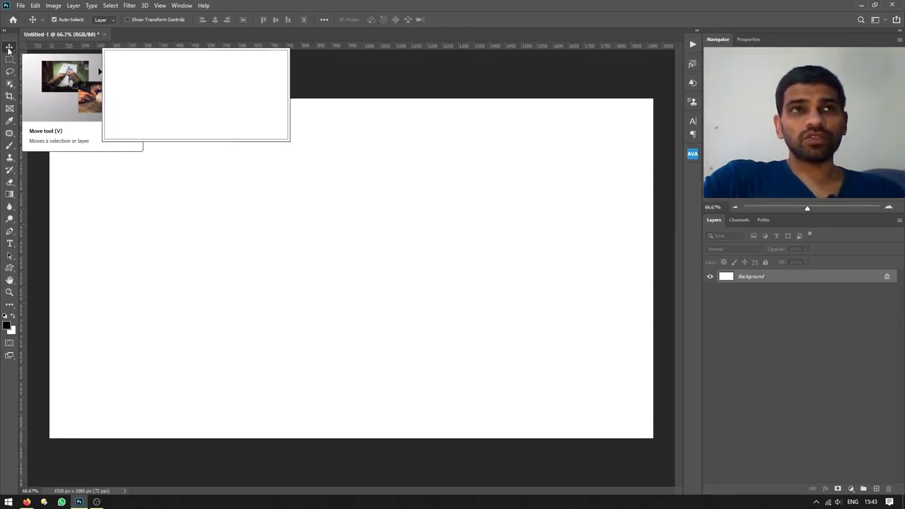
pyautogui.rightClick(9, 50)
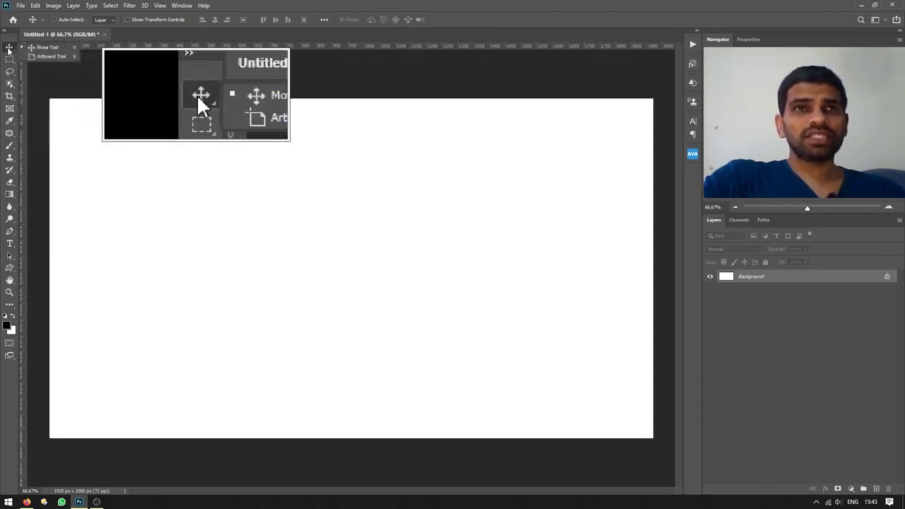
# Cycle between Move, Rectangular Marquee and Artboard tools using V, M and Shift+V, then show the marquee variants
pyautogui.click(67, 48)
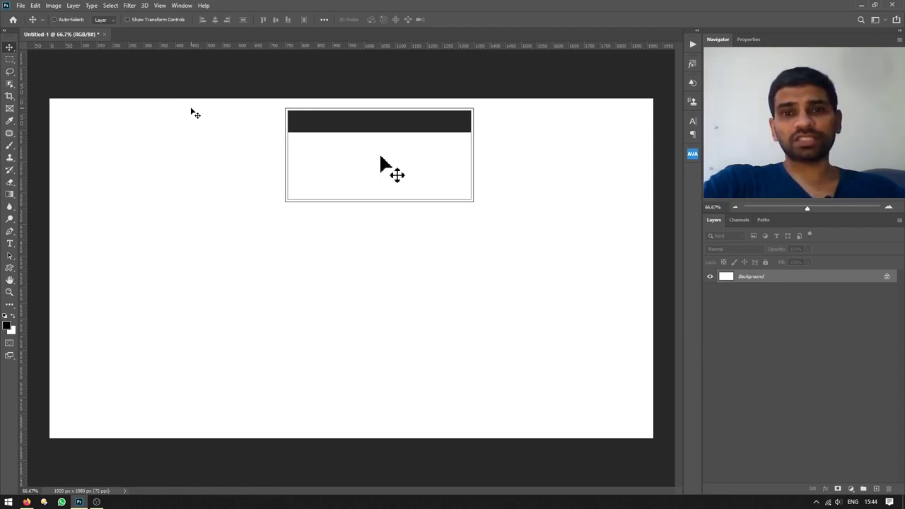
pyautogui.press('m')
pyautogui.press('v')
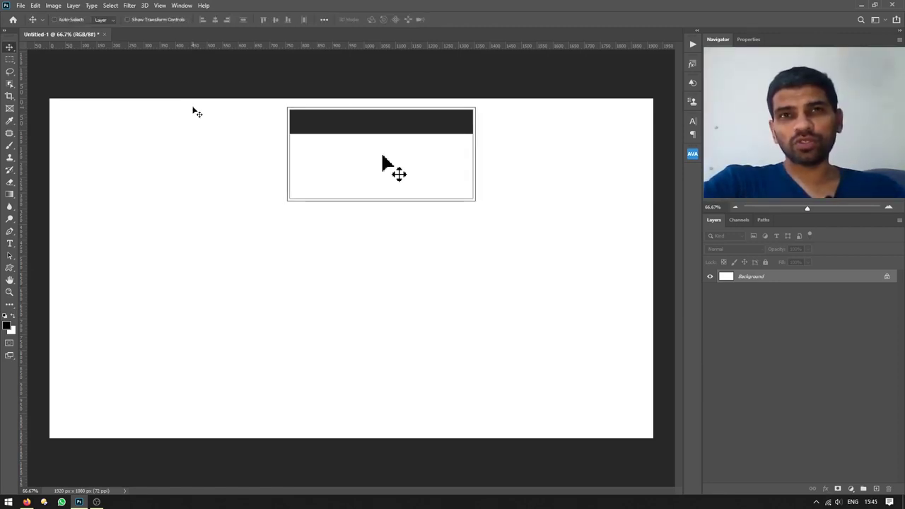
pyautogui.hotkey('shift', 'v')
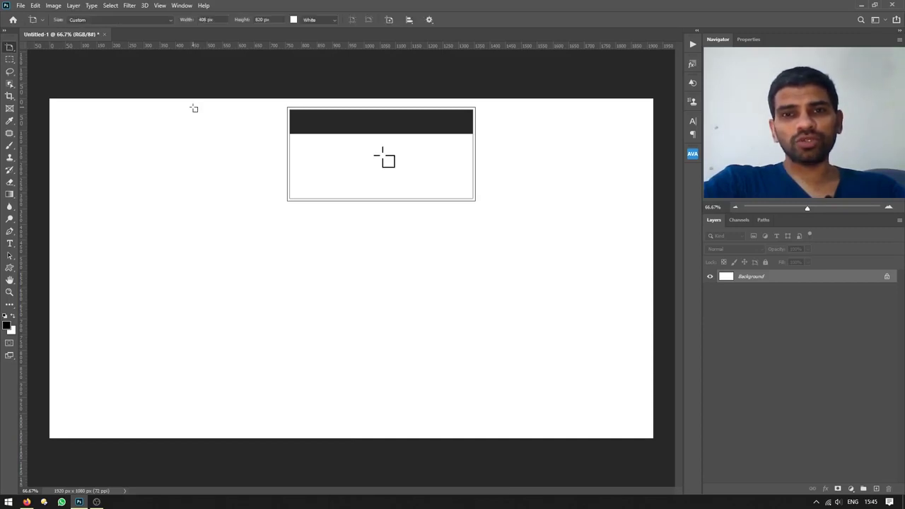
pyautogui.hotkey('shift', 'v')
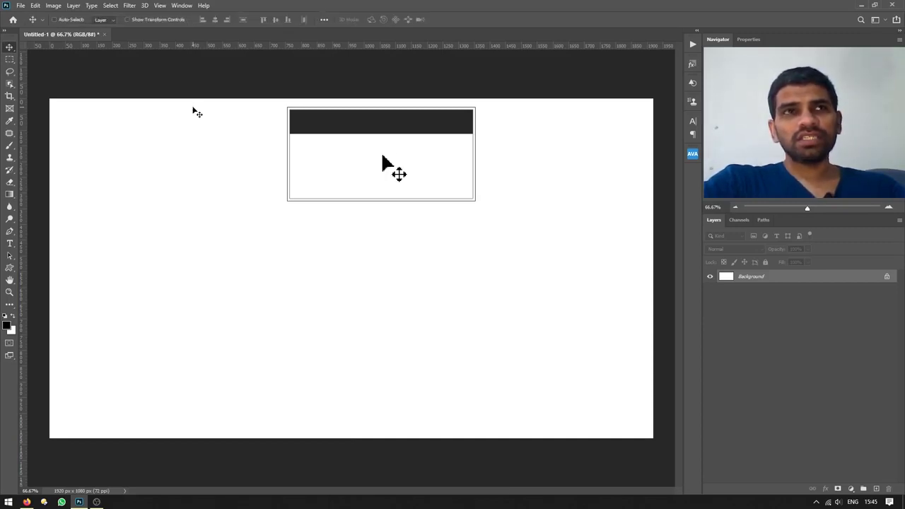
pyautogui.rightClick(9, 47)
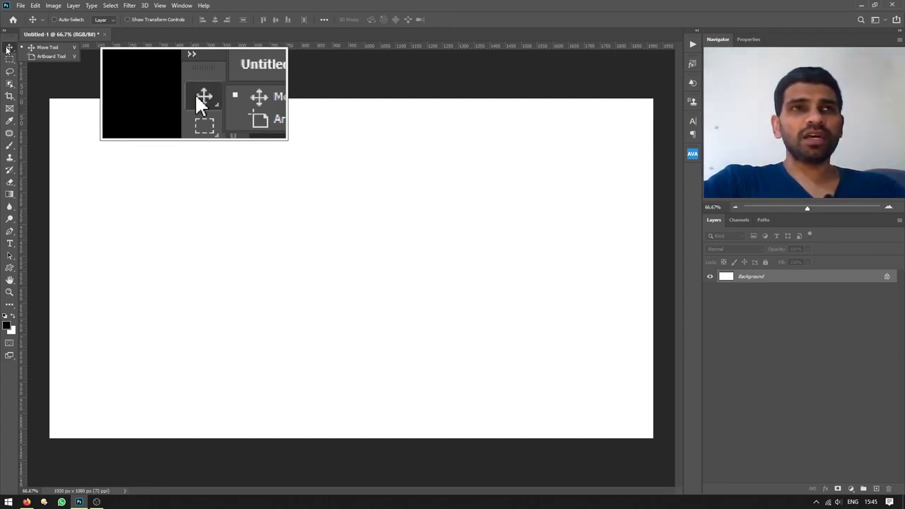
pyautogui.click(8, 60)
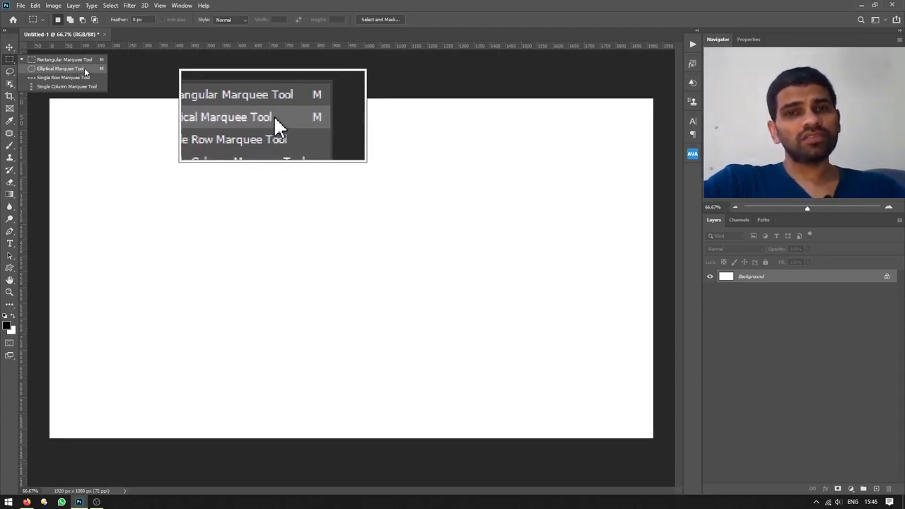
# Pick the Rectangular Marquee, browse the Lasso variants, then show the Move and Artboard tools
pyautogui.click(11, 61)
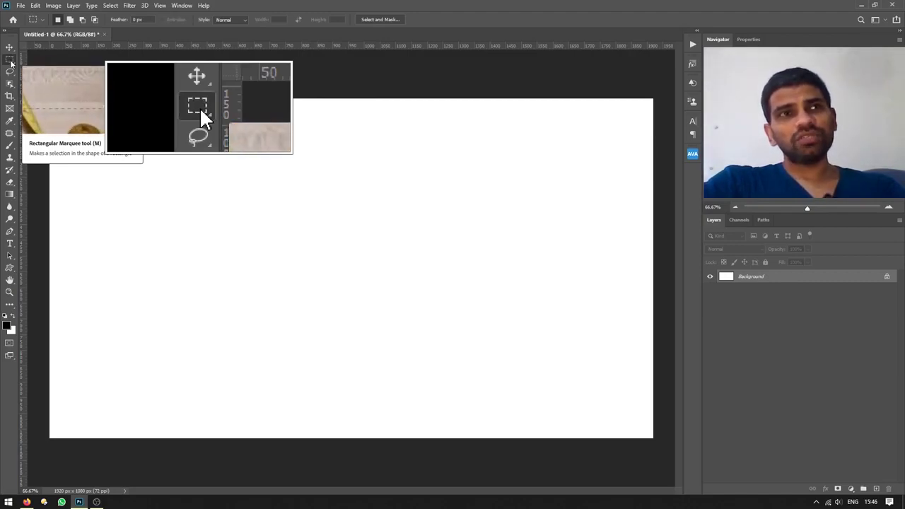
pyautogui.click(9, 73)
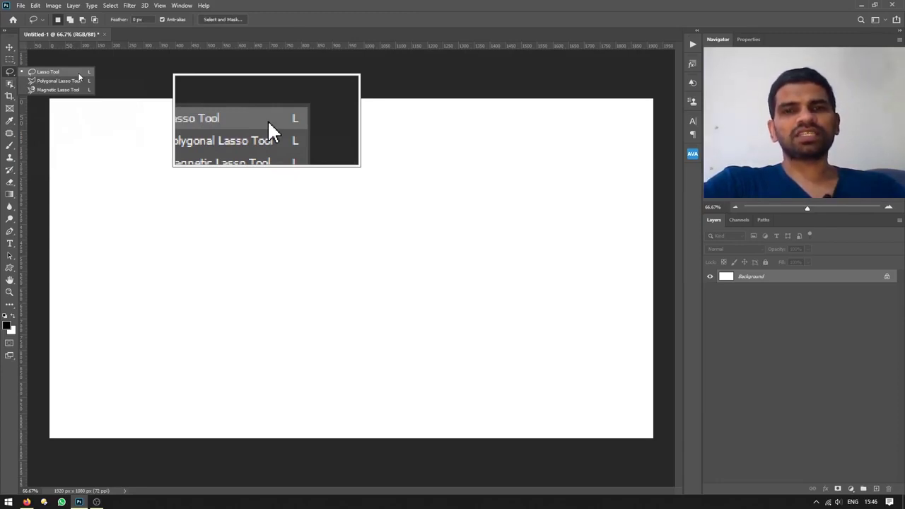
pyautogui.click(9, 47)
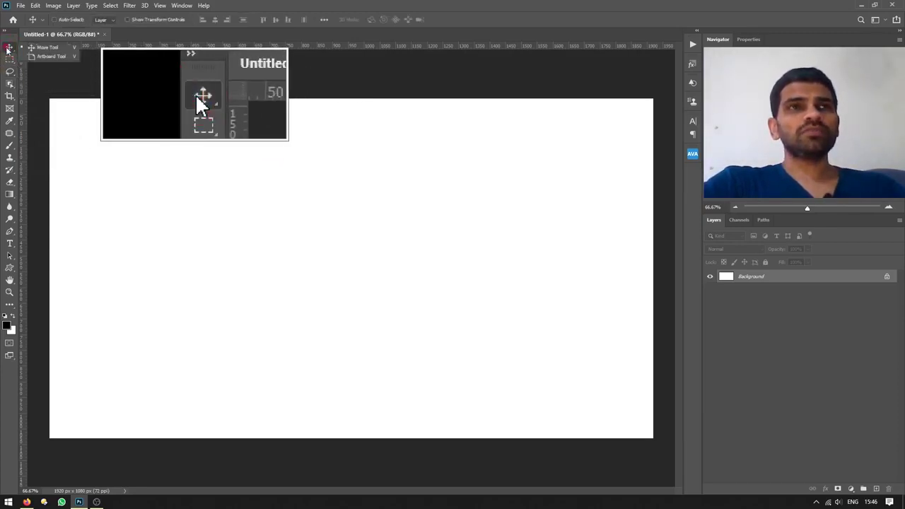
# With the Artboard tool, draw Artboard 1 at 685 × 609 px holding the background as Layer 0
pyautogui.click(42, 56)
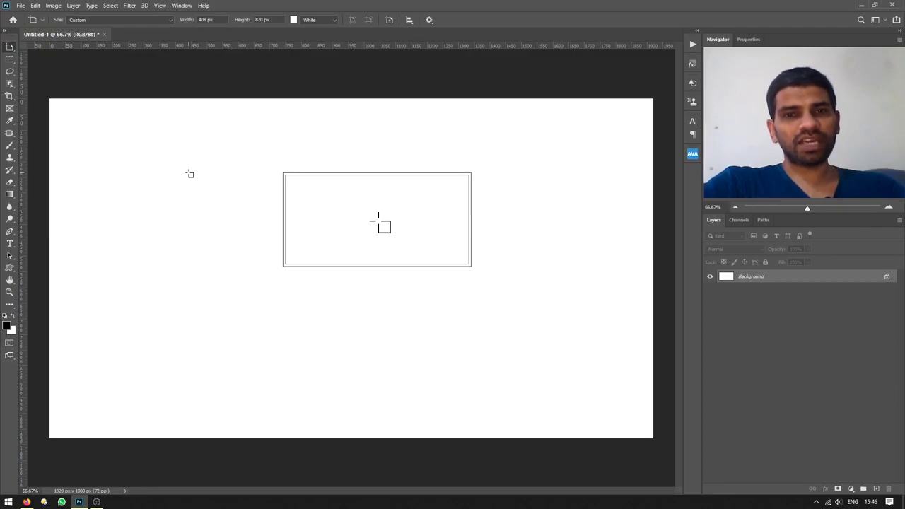
pyautogui.moveTo(196, 116); pyautogui.dragTo(390, 388)
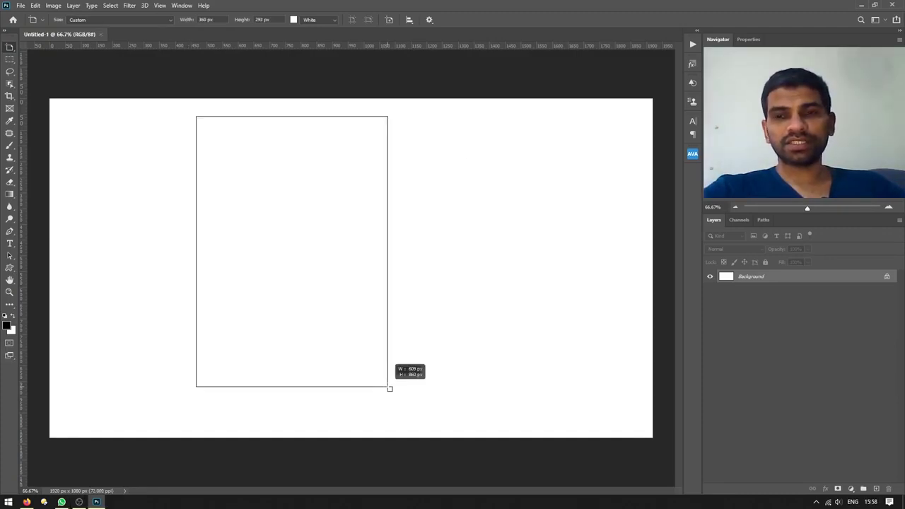
pyautogui.moveTo(389, 388); pyautogui.dragTo(413, 310)
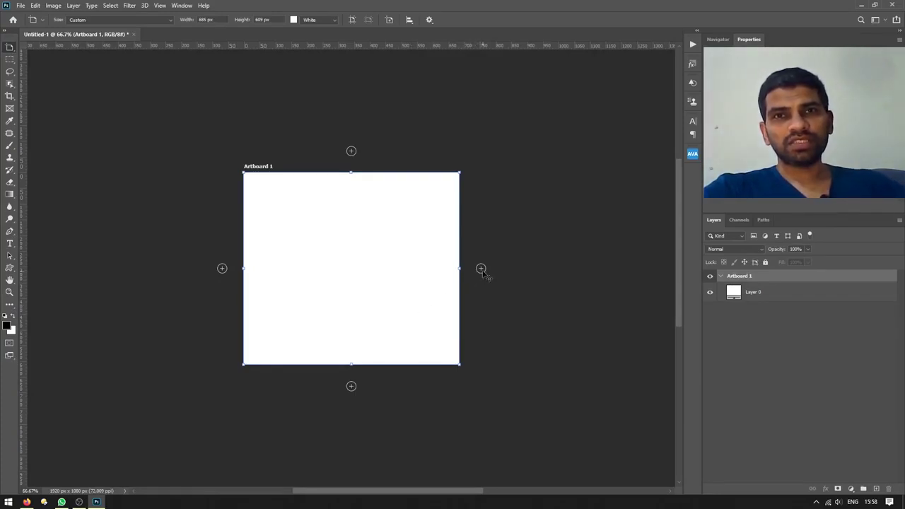
# Add equal-size Artboard 2 beside Artboard 1 and Artboard 3 below, then view the Firefox mockup
pyautogui.moveTo(486, 274); pyautogui.dragTo(164, 435)
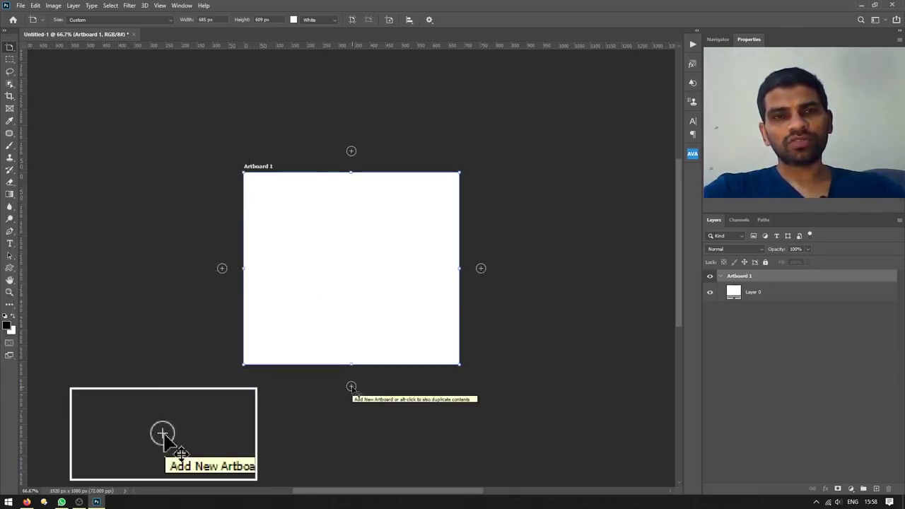
pyautogui.moveTo(351, 387); pyautogui.dragTo(291, 322)
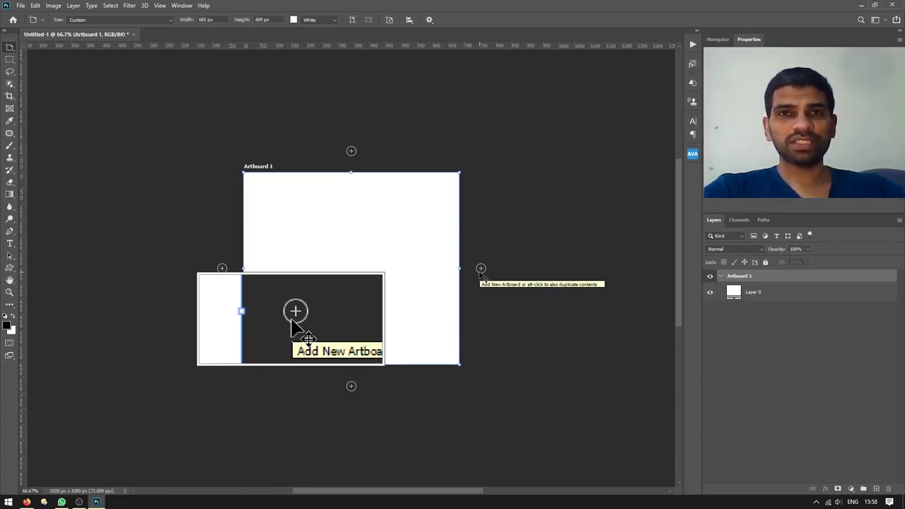
pyautogui.click(480, 269)
pyautogui.moveTo(679, 232); pyautogui.dragTo(679, 263)
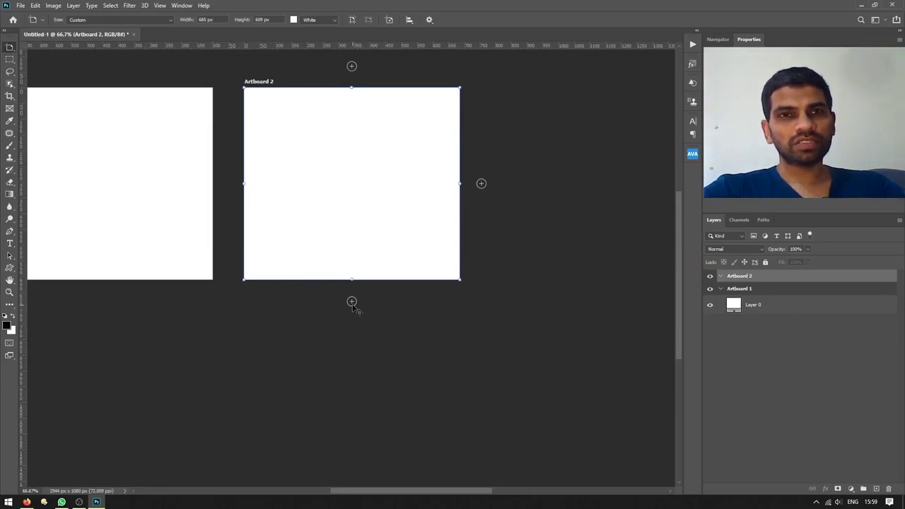
pyautogui.click(352, 303)
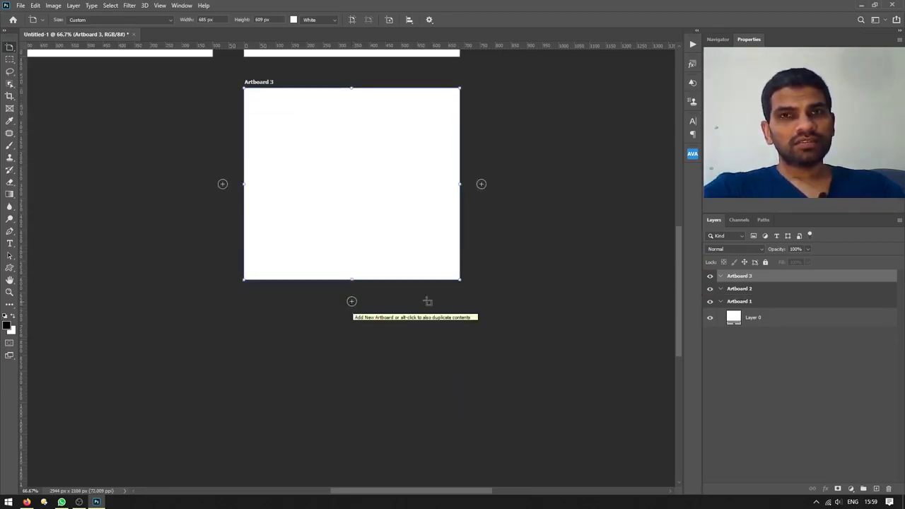
pyautogui.click(26, 502)
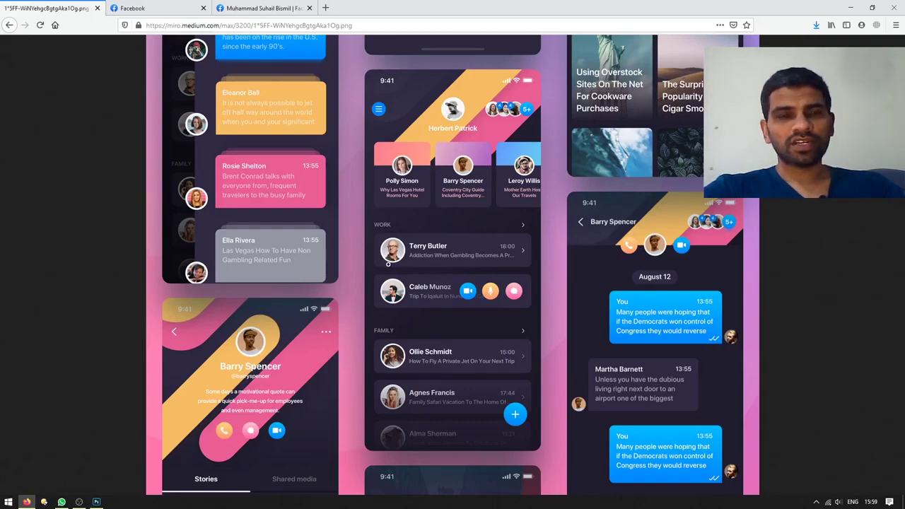
pyautogui.press('super')
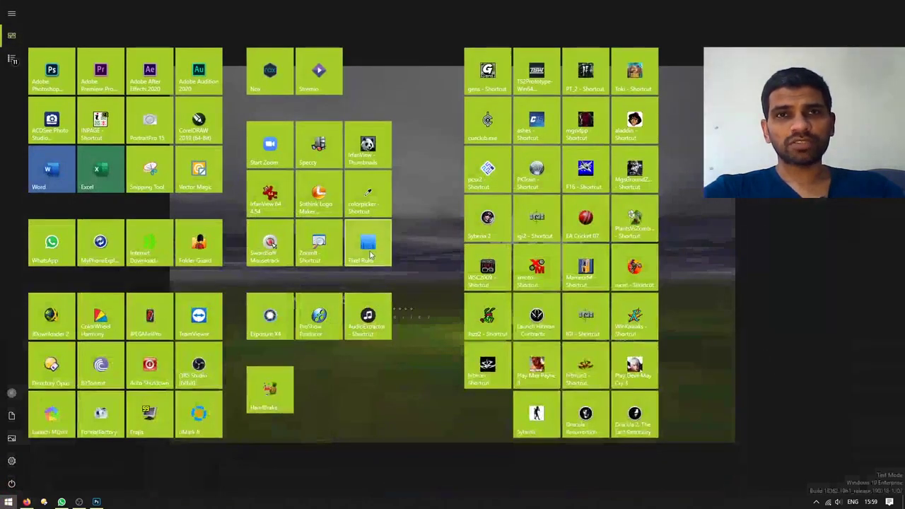
pyautogui.click(368, 245)
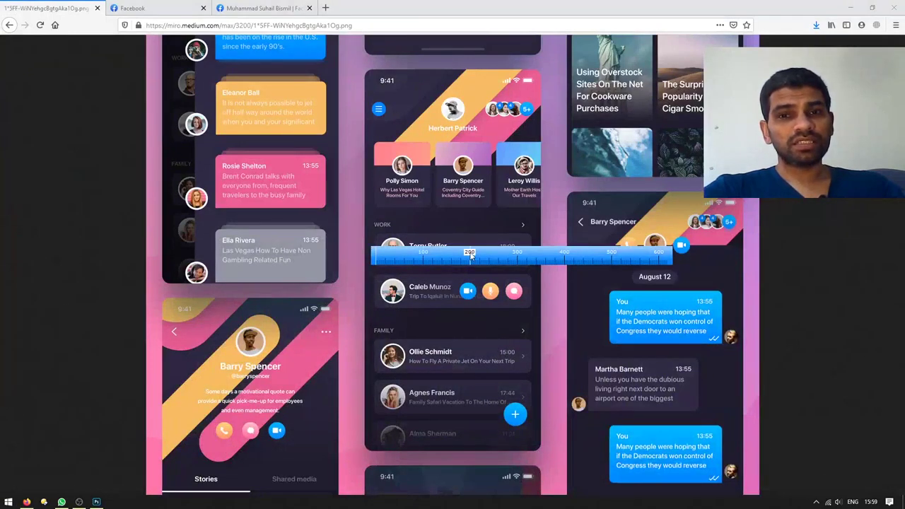
pyautogui.moveTo(519, 256); pyautogui.dragTo(516, 291)
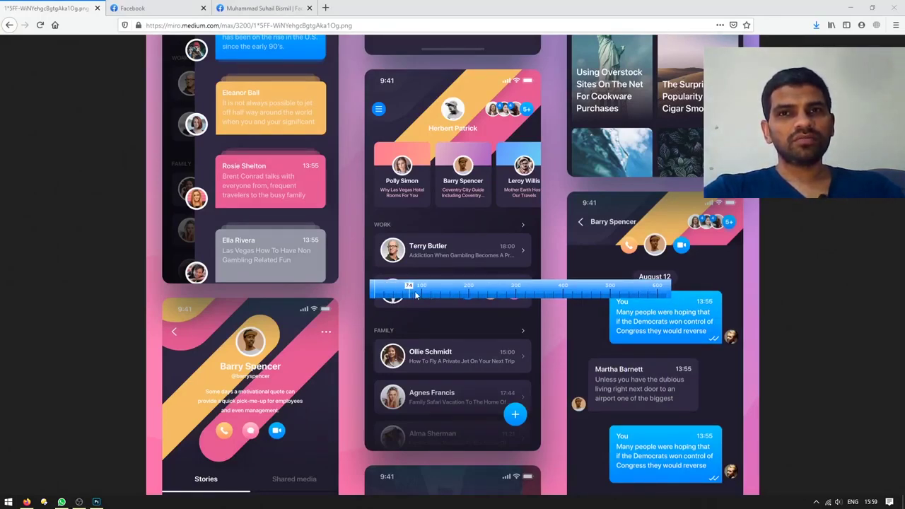
pyautogui.moveTo(530, 294); pyautogui.dragTo(527, 298)
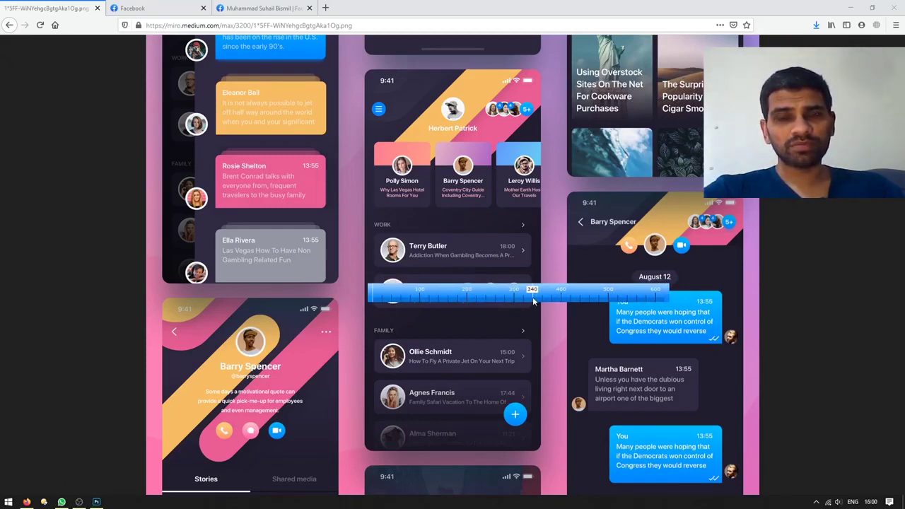
pyautogui.doubleClick(443, 293)
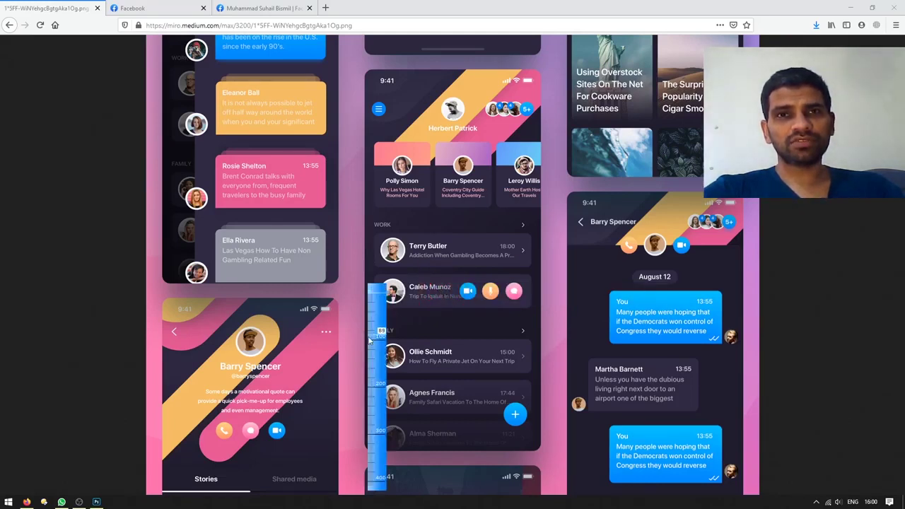
pyautogui.moveTo(379, 345); pyautogui.dragTo(444, 324)
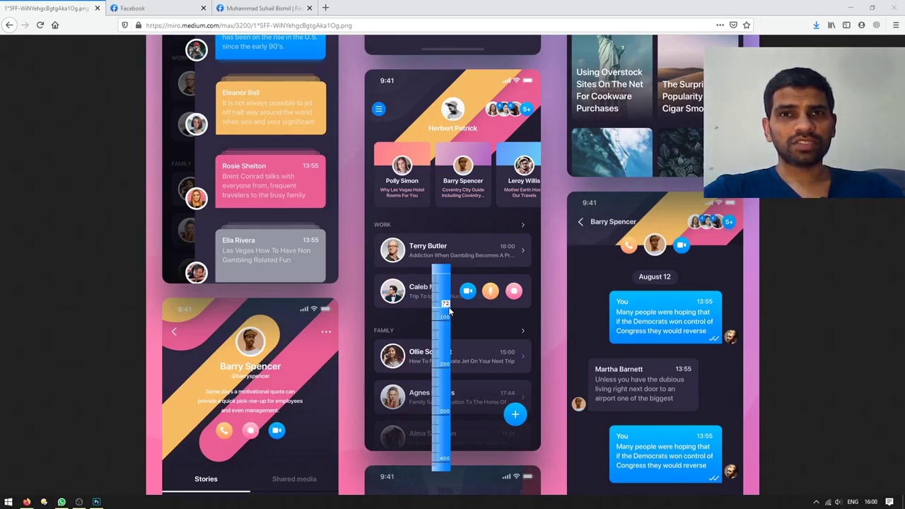
pyautogui.doubleClick(432, 295)
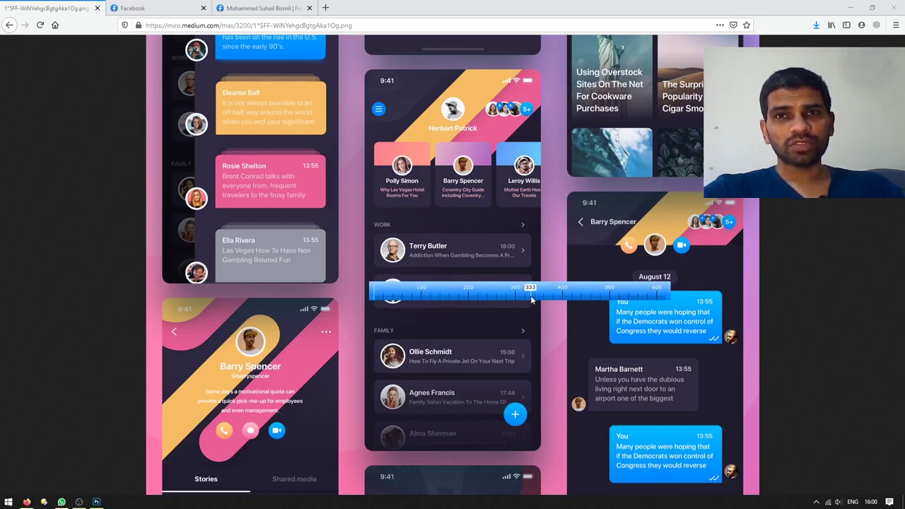
pyautogui.doubleClick(382, 297)
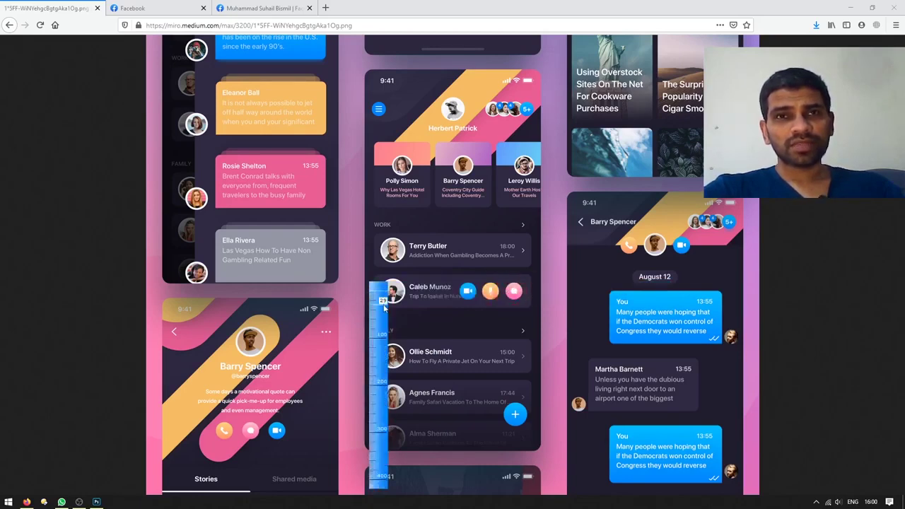
pyautogui.moveTo(384, 305); pyautogui.dragTo(467, 201)
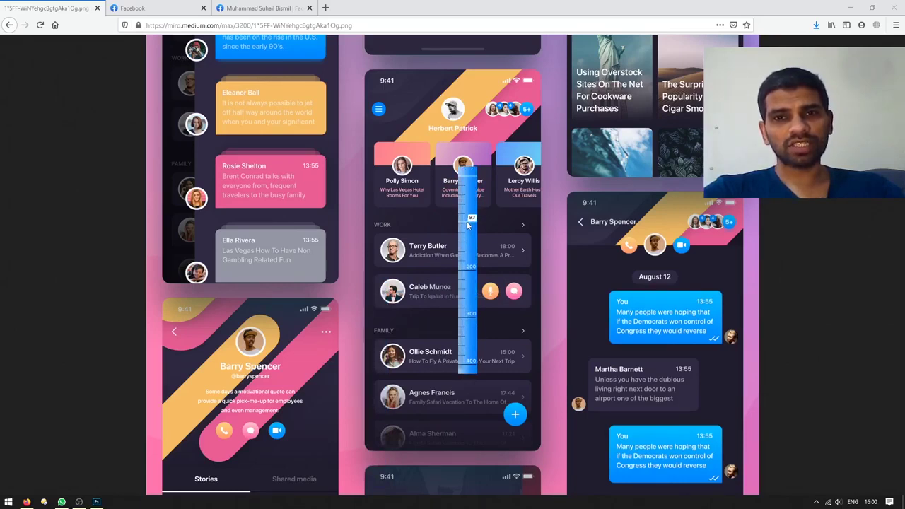
pyautogui.press('Escape')
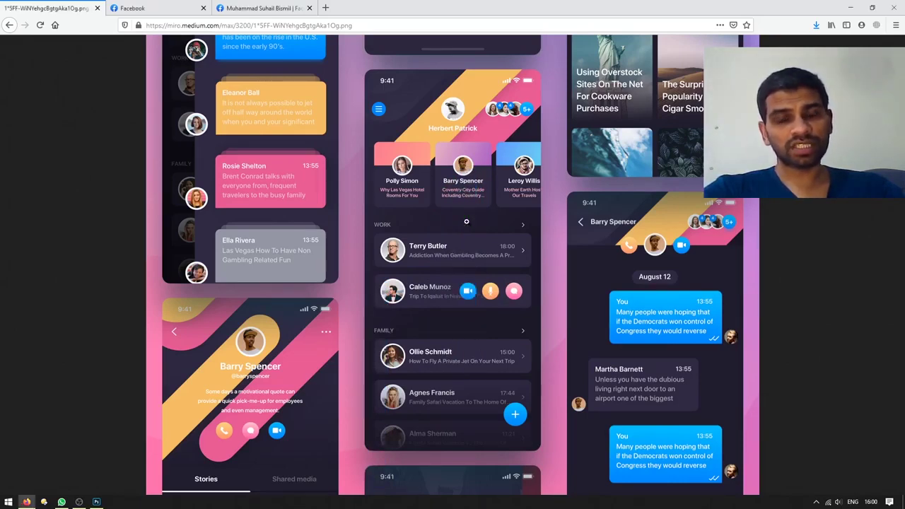
# Back in Photoshop, draw a small 331 × 72 px Artboard 4 beside Artboard 3
pyautogui.hotkey('alt', 'Tab')
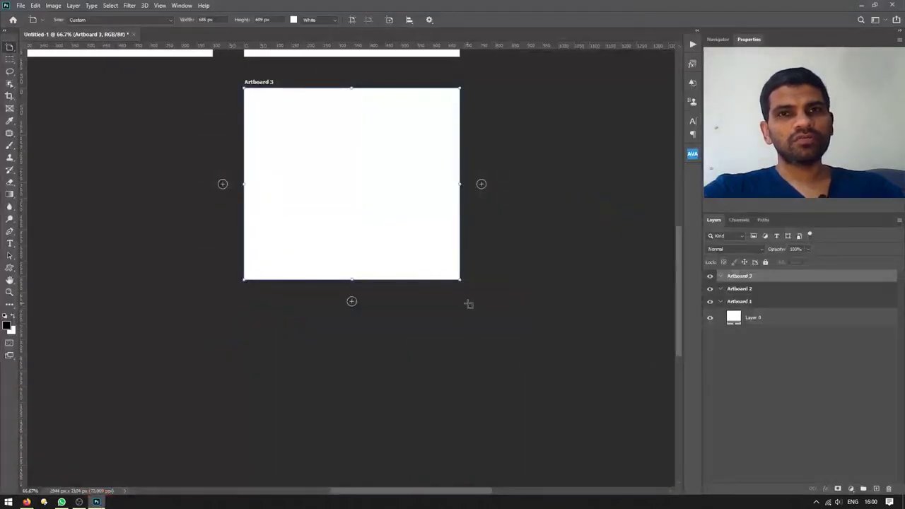
pyautogui.moveTo(493, 273); pyautogui.dragTo(599, 298)
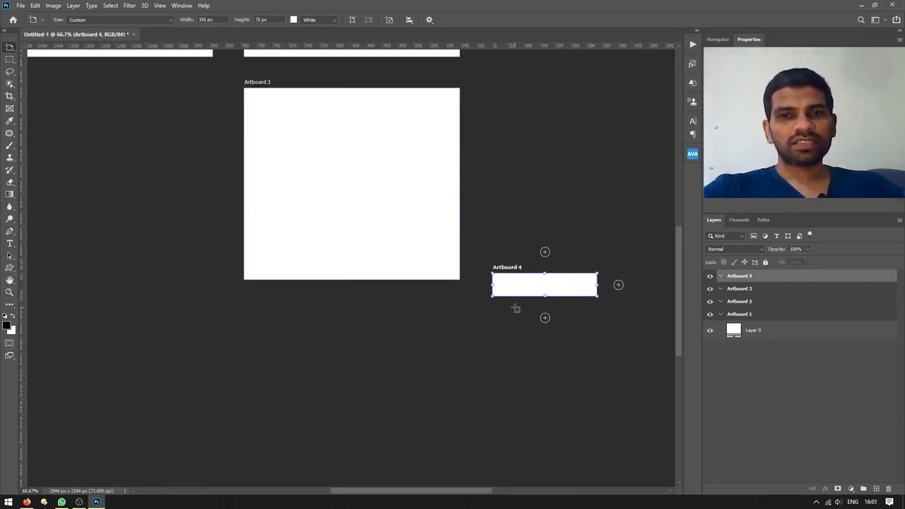
pyautogui.moveTo(681, 291); pyautogui.dragTo(682, 264)
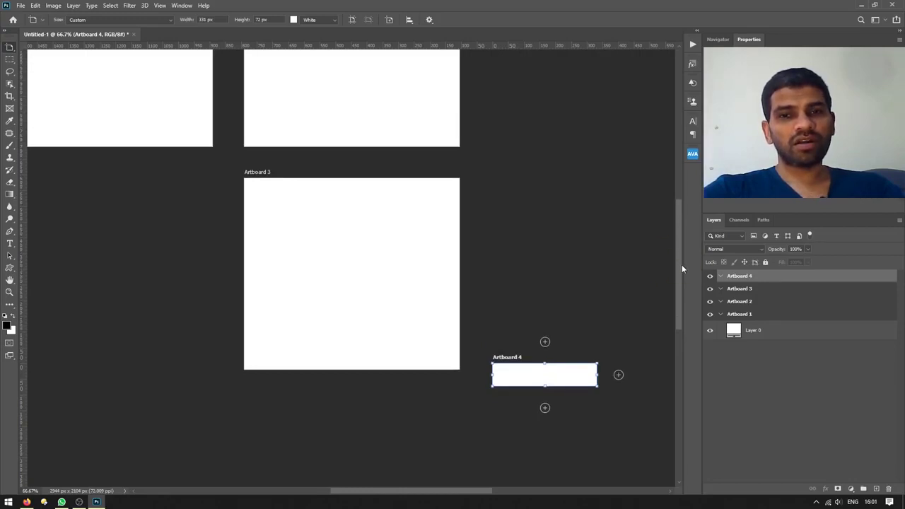